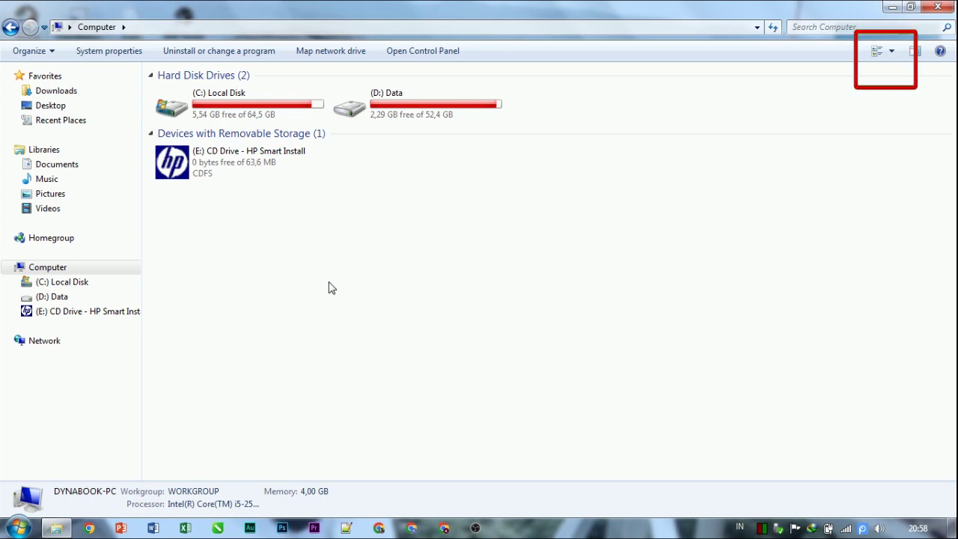
Launch HP Smart Install from the E: drive, accept the online update check, and continue to the LaserJet 400 M401 software installation.
double_click(201, 168)
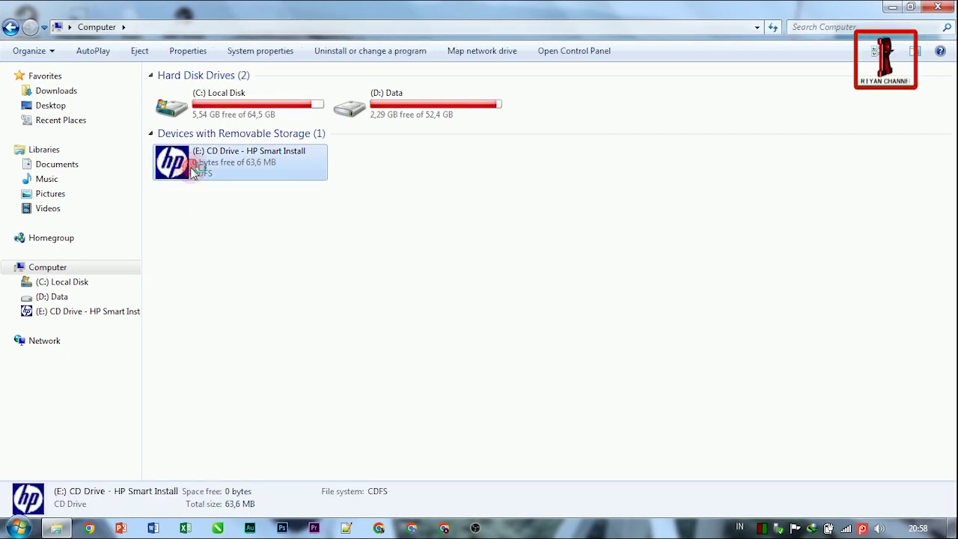
left_click(328, 304)
left_click(582, 339)
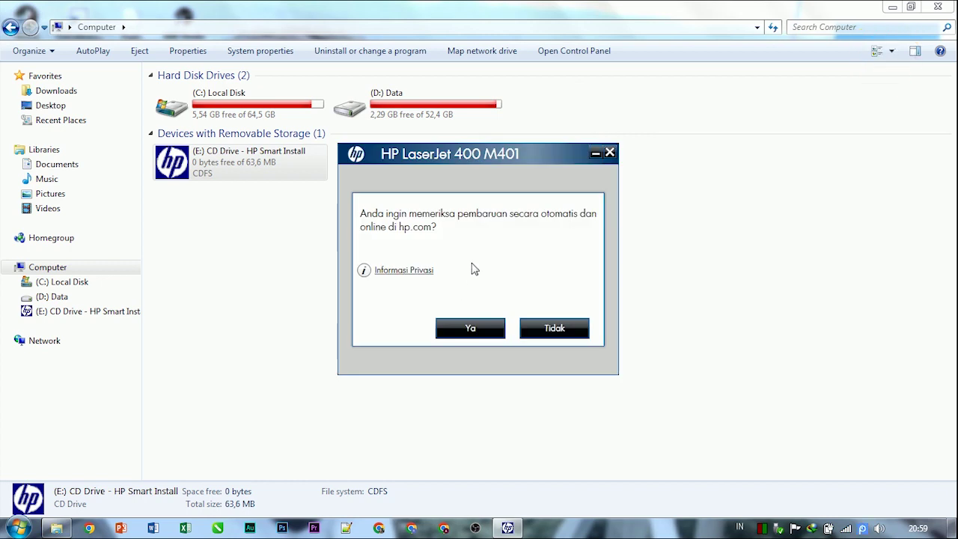
left_click(492, 336)
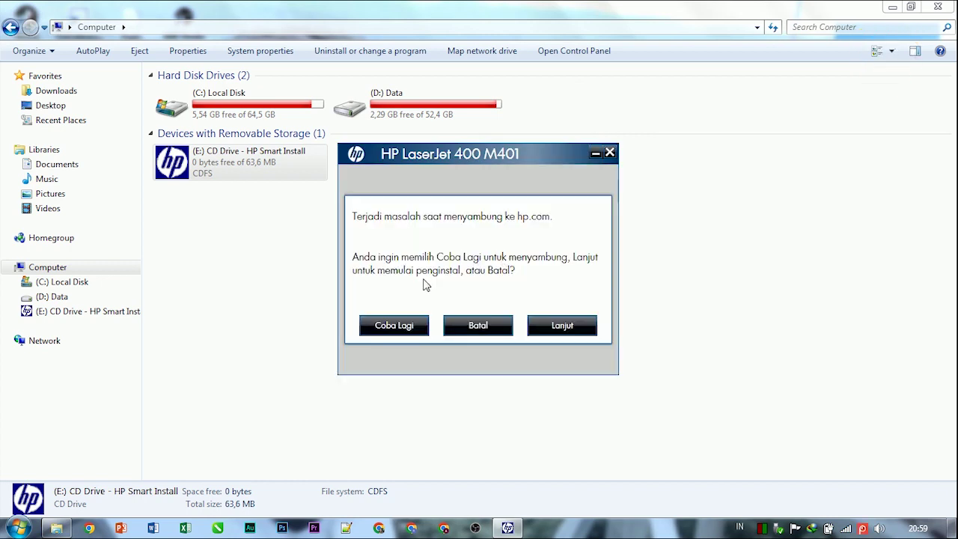
left_click(562, 327)
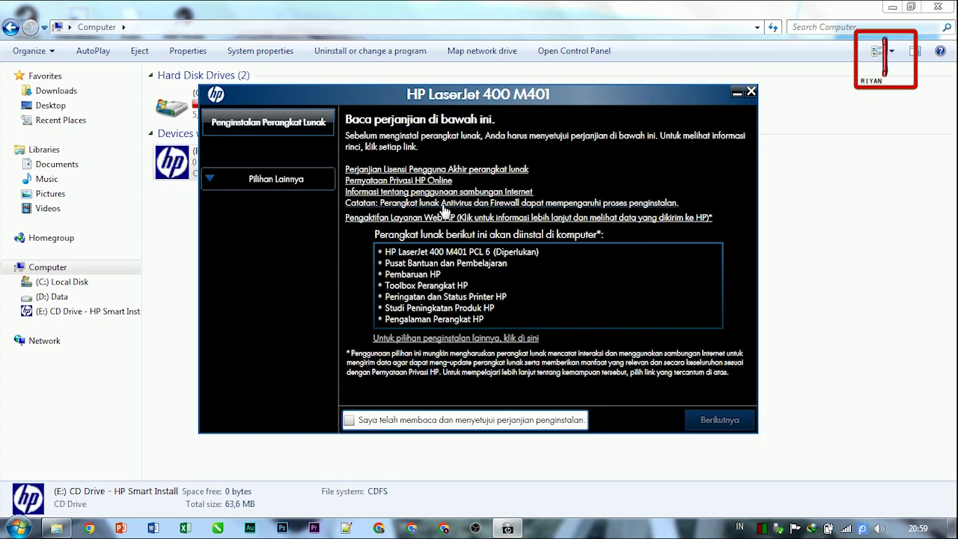
Accept the installation agreement and proceed with the printer connected directly to the computer by USB cable.
left_click(350, 420)
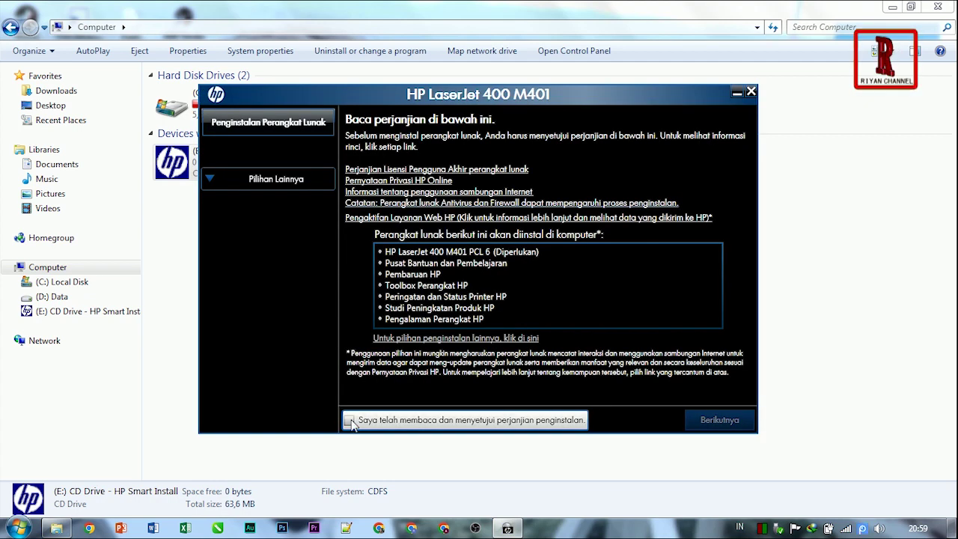
left_click(707, 420)
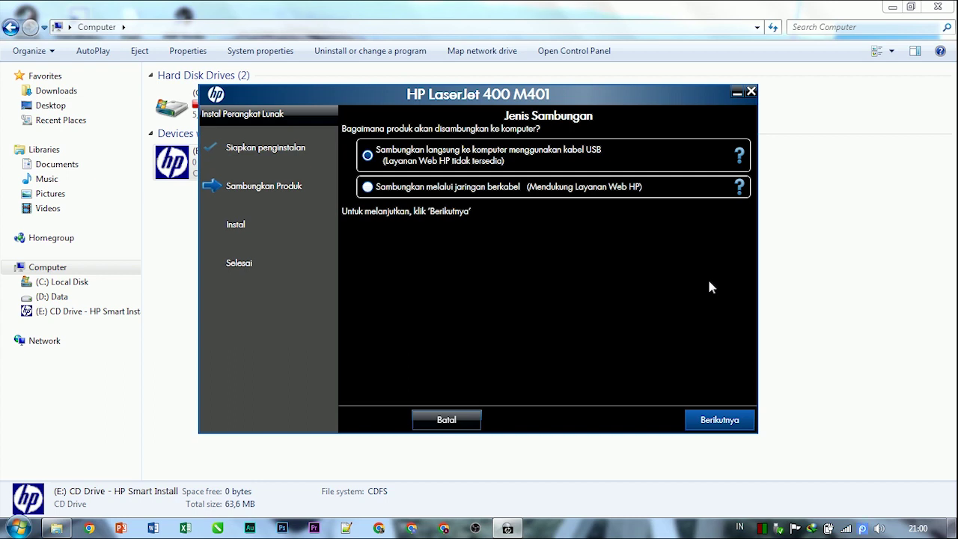
left_click(736, 424)
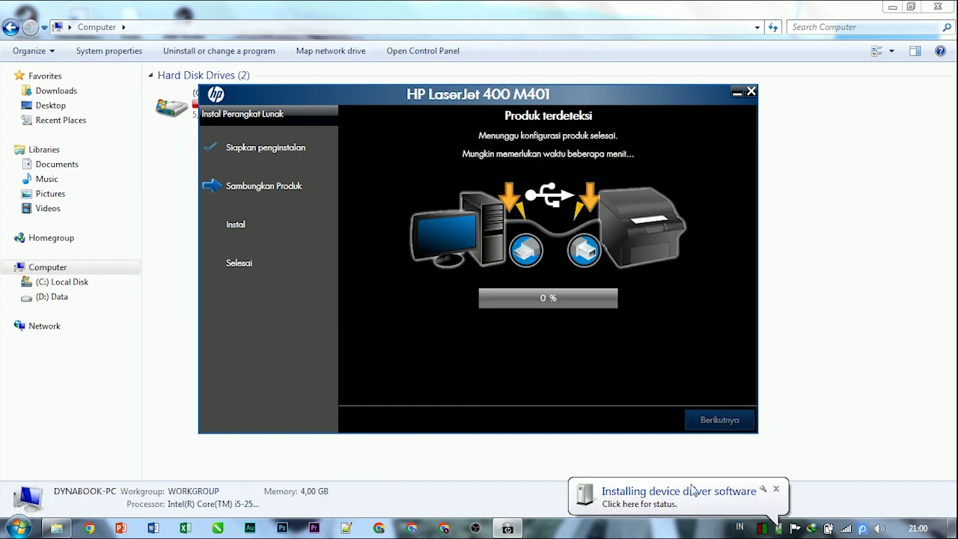
Examine the device driver installation status with its window arranged above the HP installer, and close it when the drivers are ready.
left_click(680, 501)
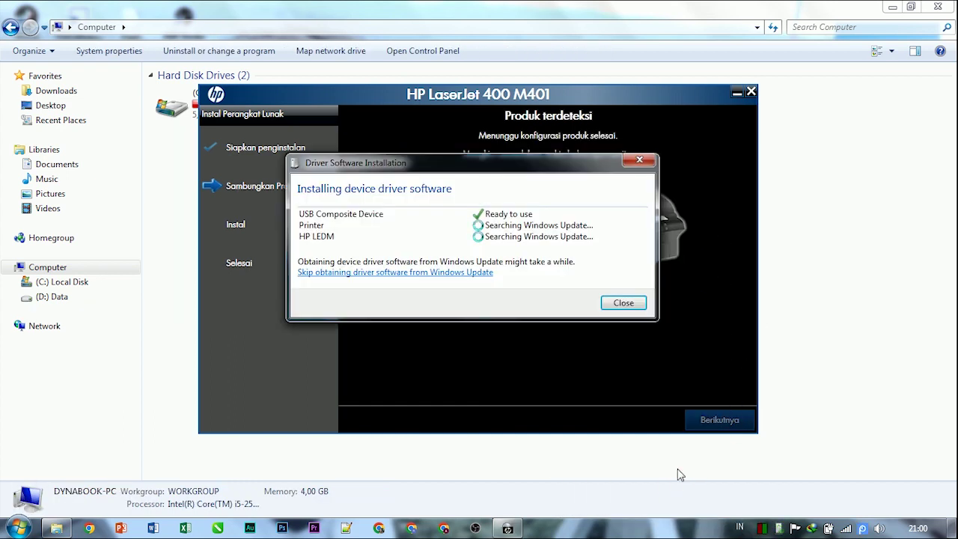
left_click_drag(470, 172, 593, 69)
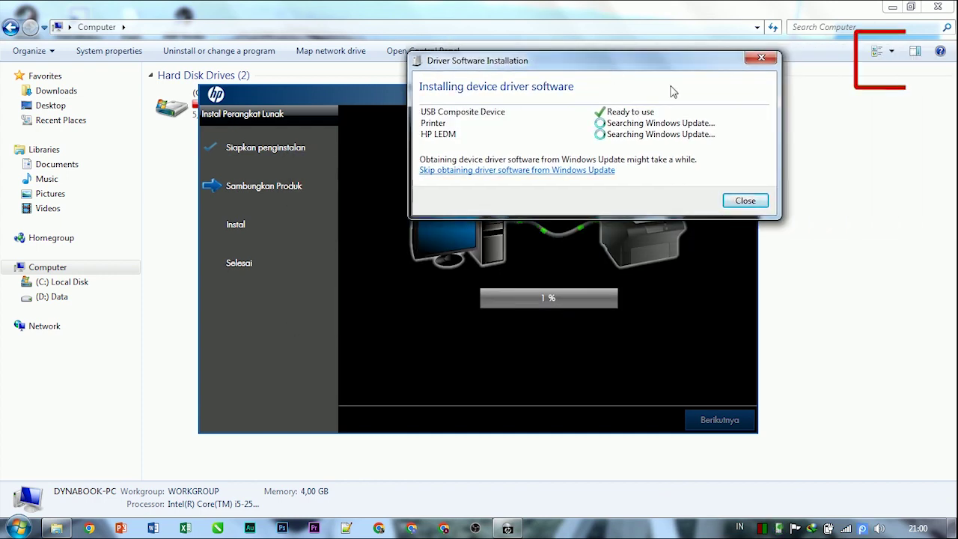
left_click_drag(677, 63, 638, 66)
left_click(335, 93)
left_click_drag(334, 93, 309, 157)
left_click(479, 80)
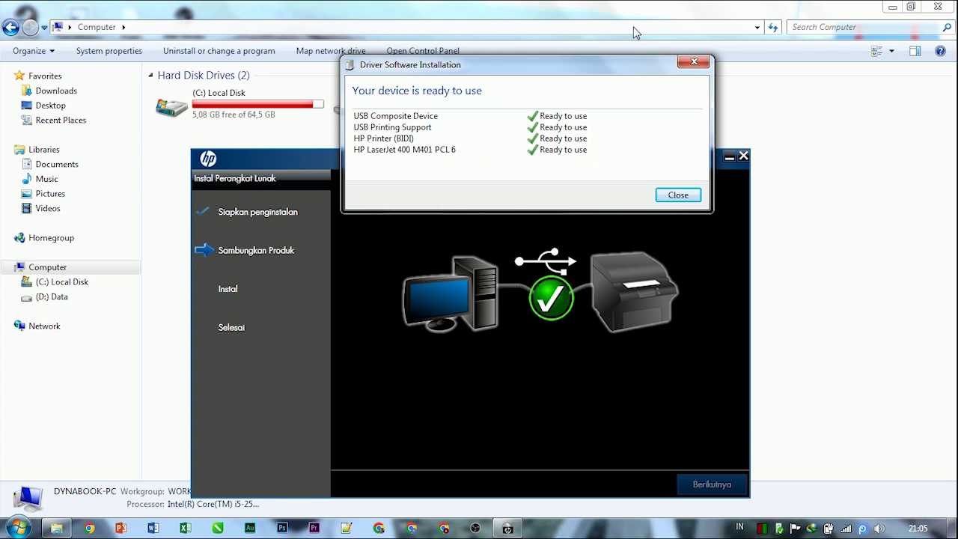
left_click(676, 196)
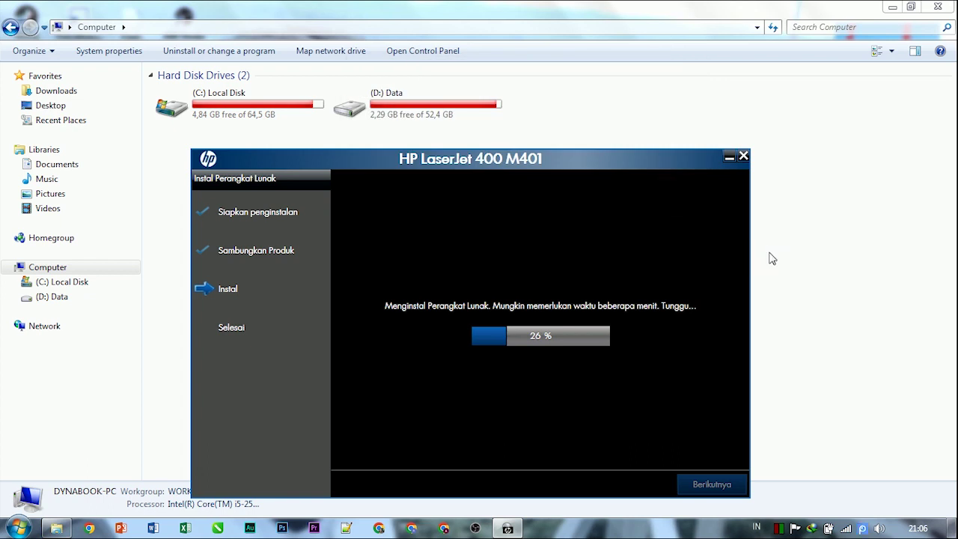
Configure the product without the Bing Toolbar and without setting it as default printer, keeping the test page option on.
left_click_drag(602, 166, 602, 115)
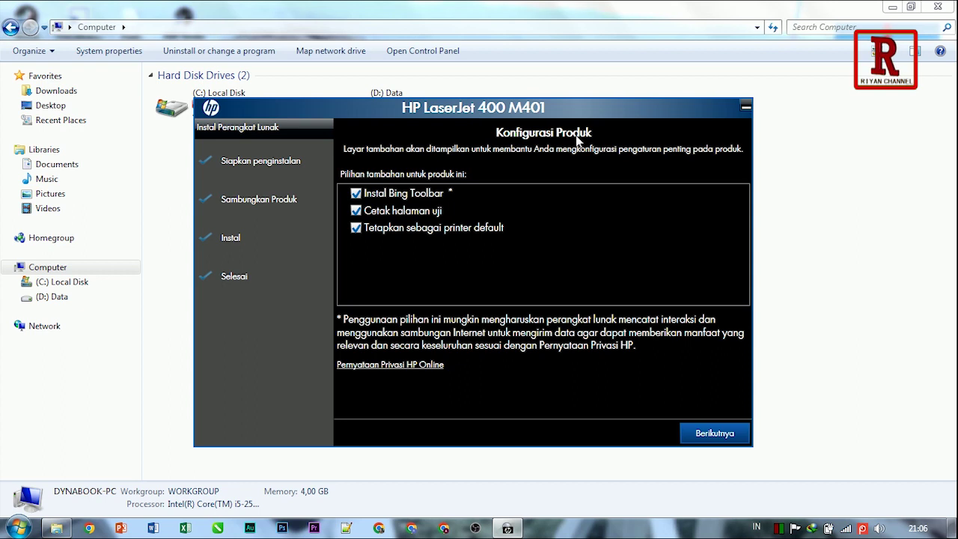
left_click(357, 228)
left_click(356, 194)
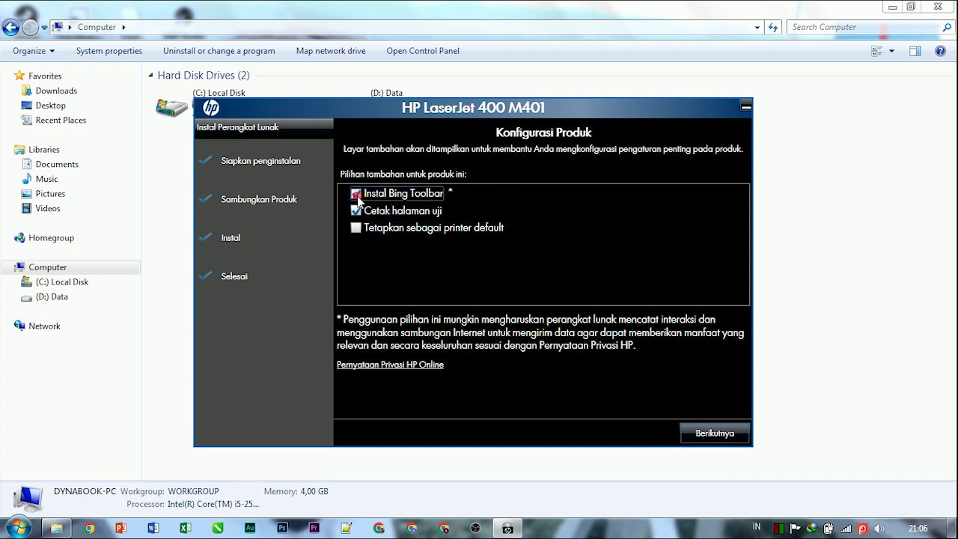
left_click(707, 435)
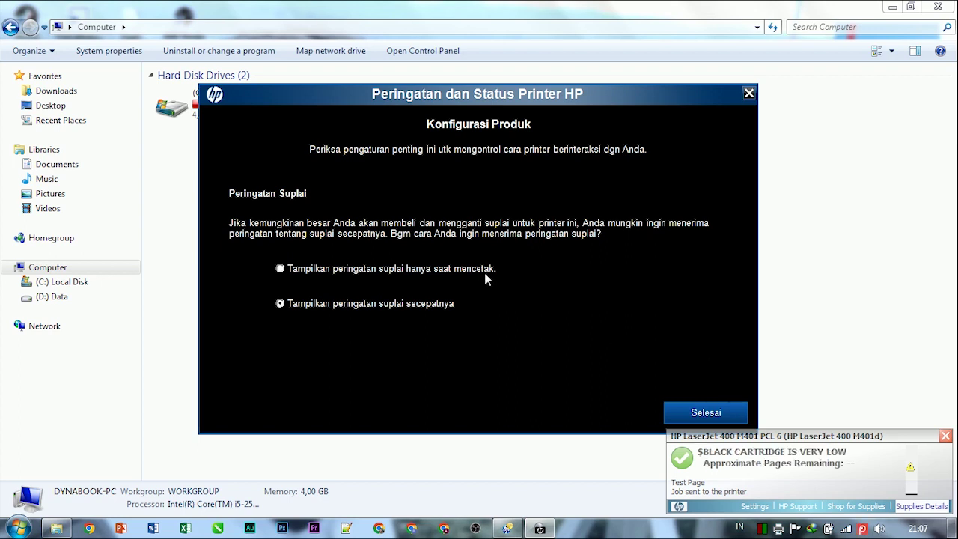
Keep supply alerts shown as soon as possible and finish the setup without opening HP ePrint Center or registering the product.
left_click(724, 418)
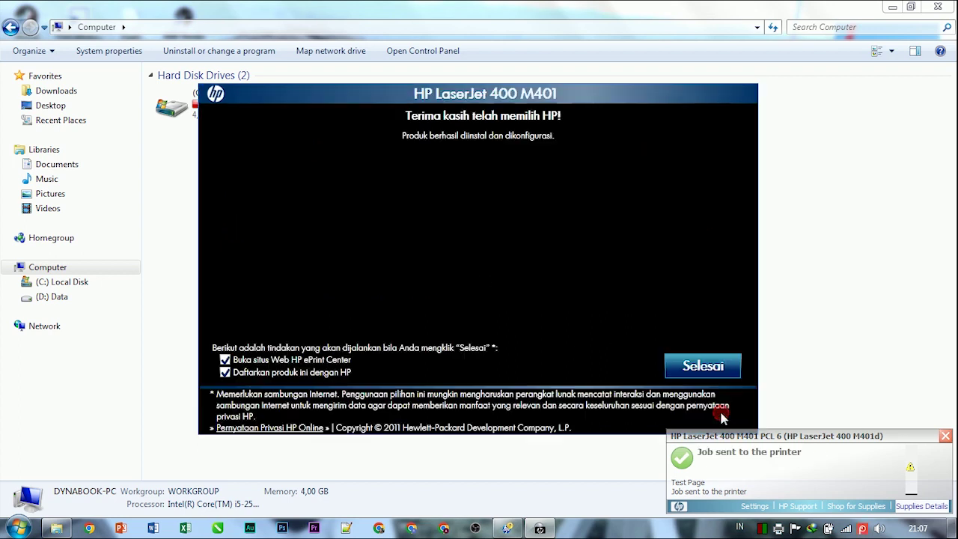
left_click(225, 360)
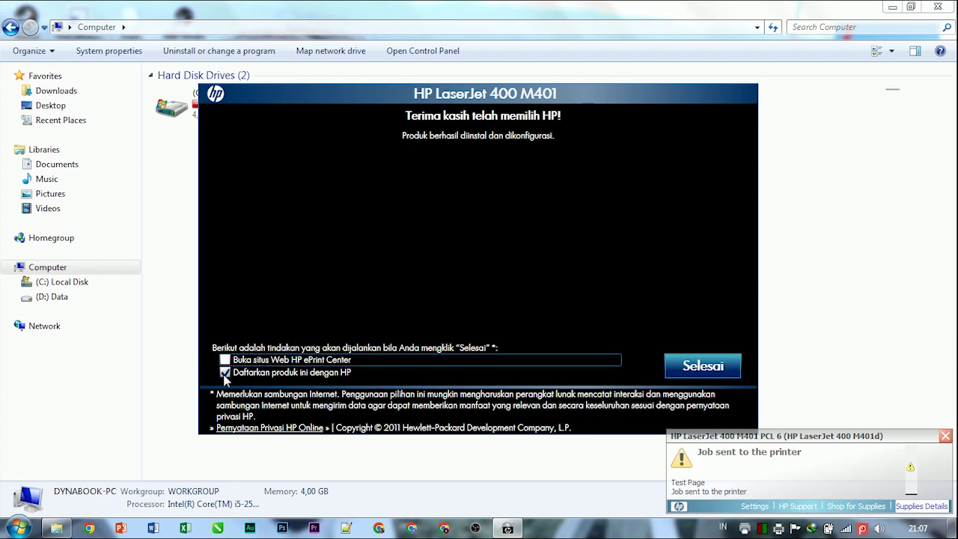
left_click(224, 372)
left_click(703, 366)
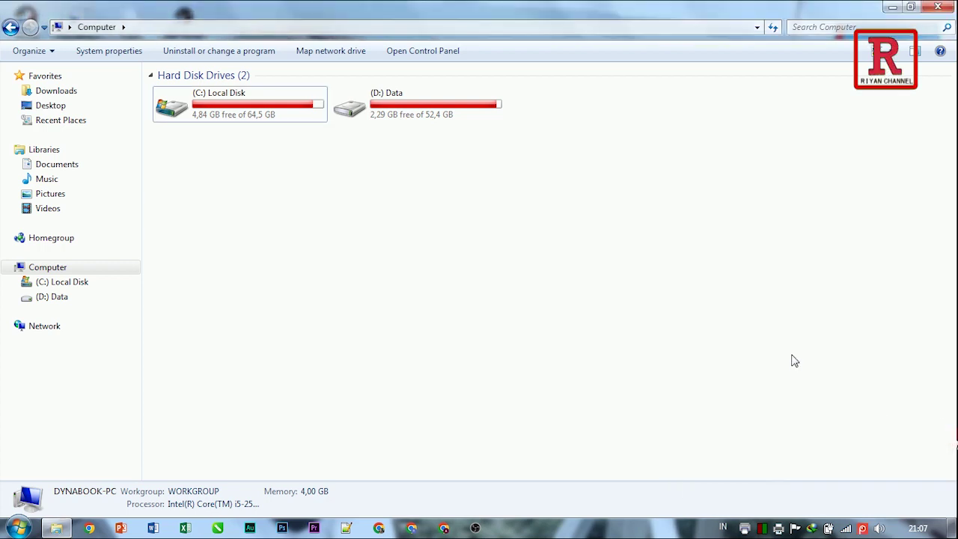
Minimize the Computer window, switch to Word, and create a document from the cover letter template headed FIRST NAME LAST NAME.
left_click(888, 6)
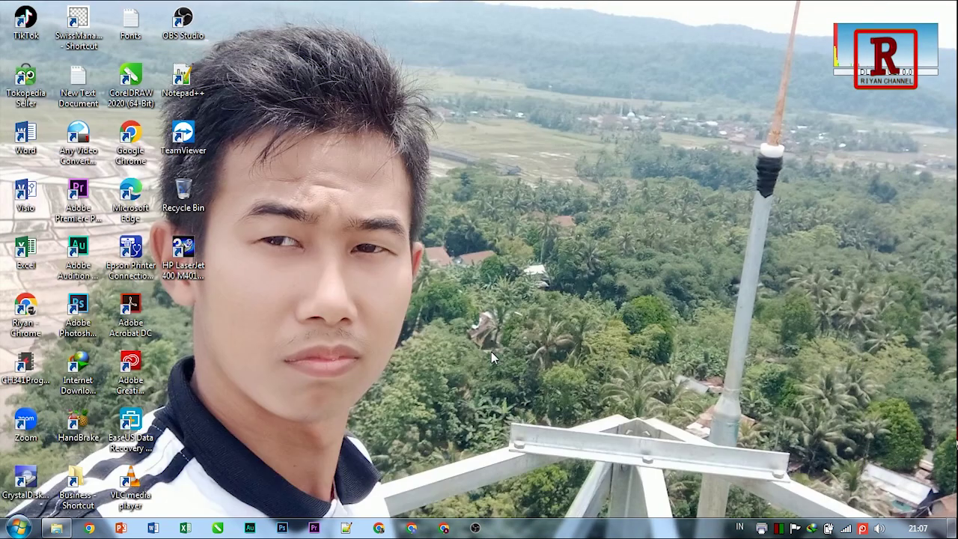
left_click(153, 528)
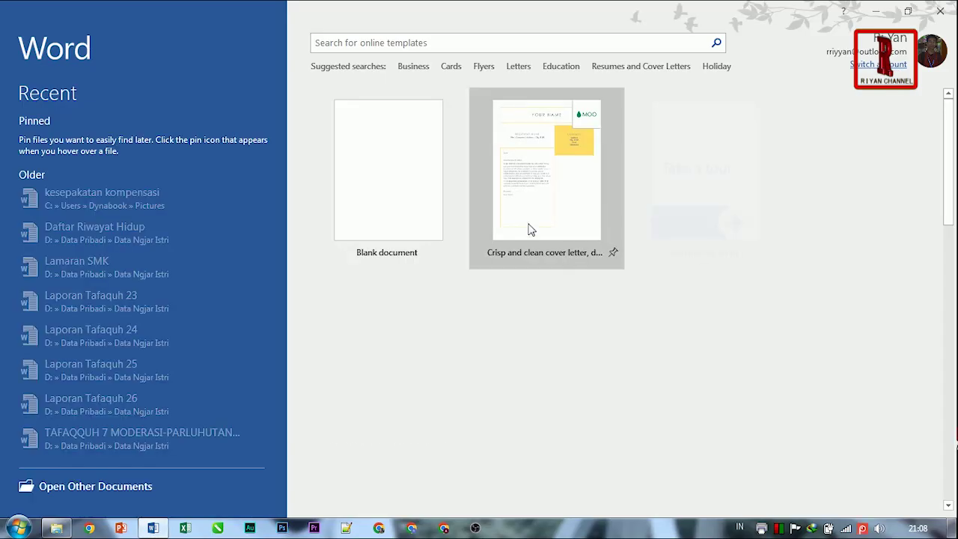
scroll(508, 348, "down", 5)
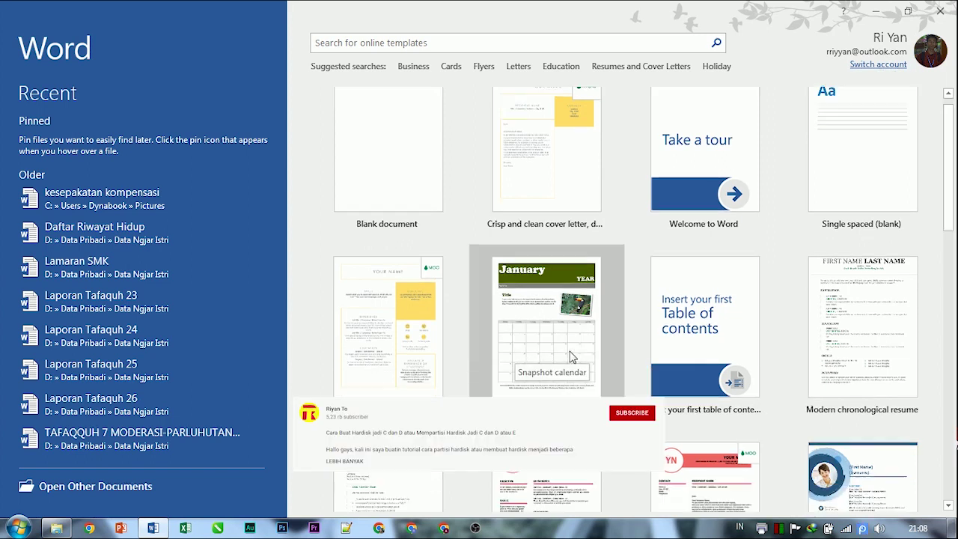
left_click(430, 357)
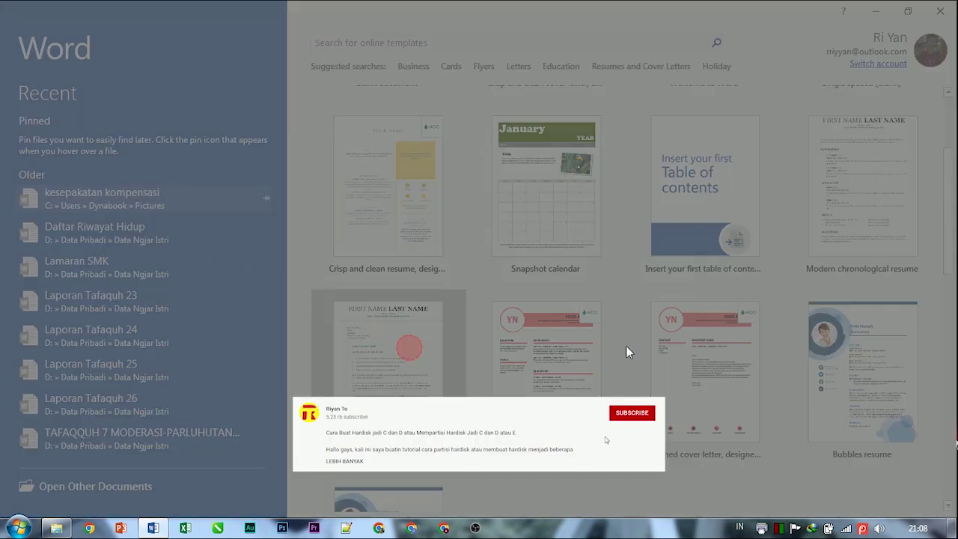
left_click(515, 323)
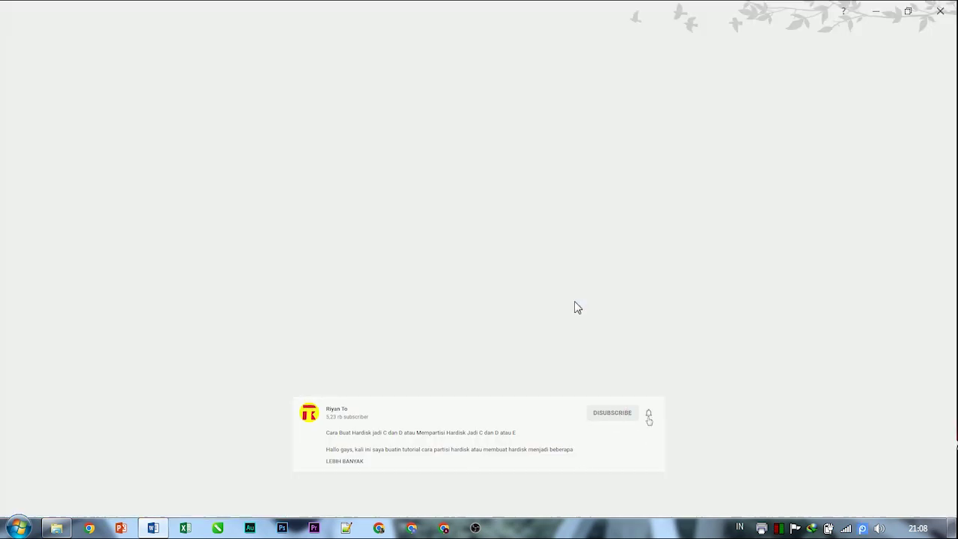
scroll(469, 263, "down", 8)
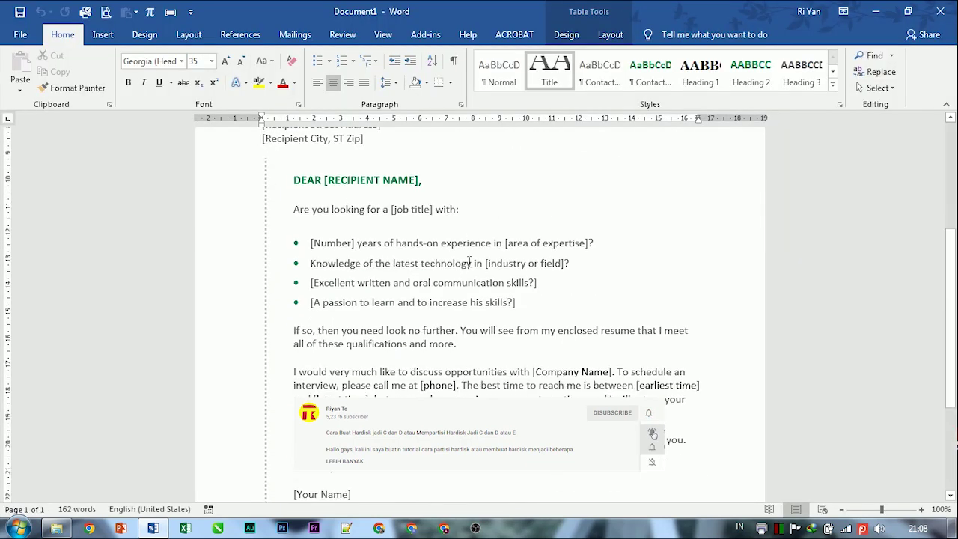
scroll(469, 263, "up", 5)
Print one copy of the cover letter document on the HP LaserJet 400 M401 PCL 6 printer.
left_click(20, 35)
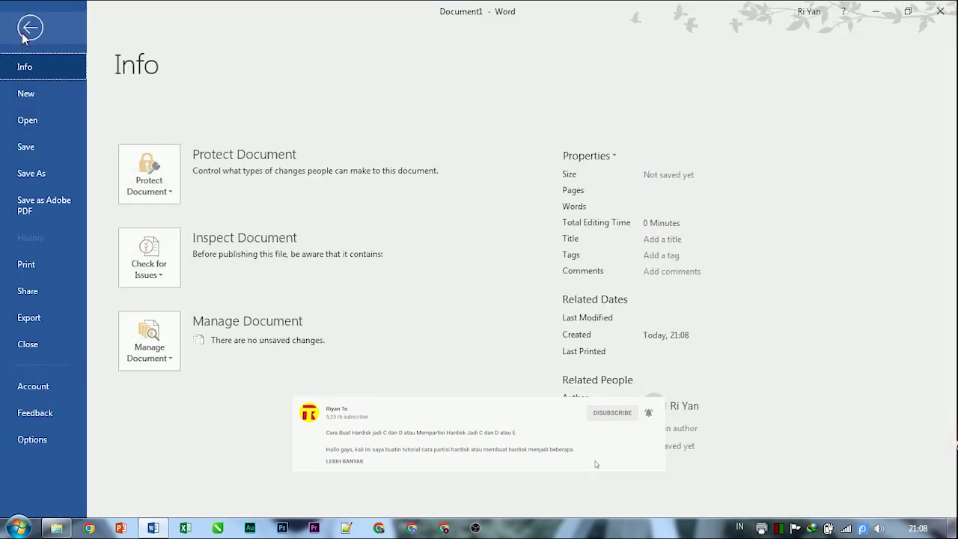
left_click(30, 264)
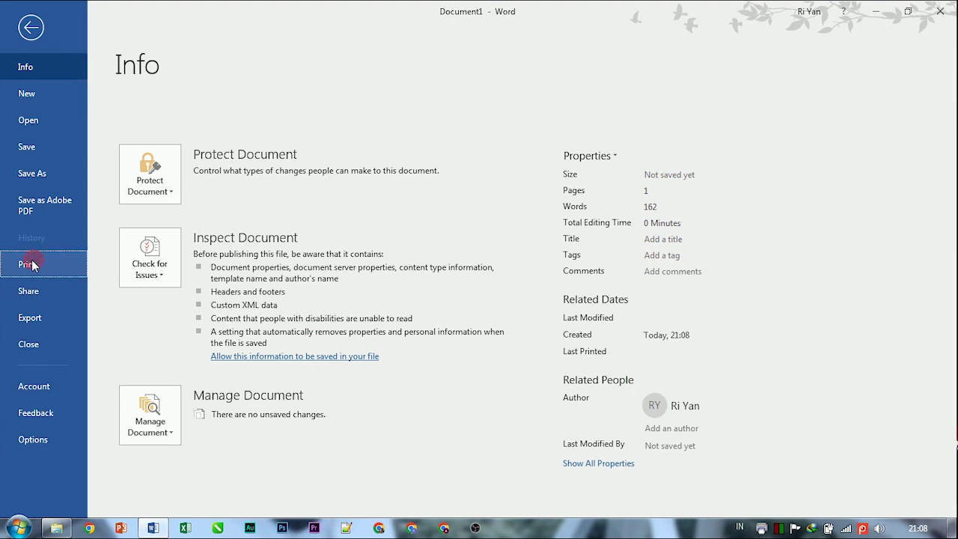
left_click(246, 209)
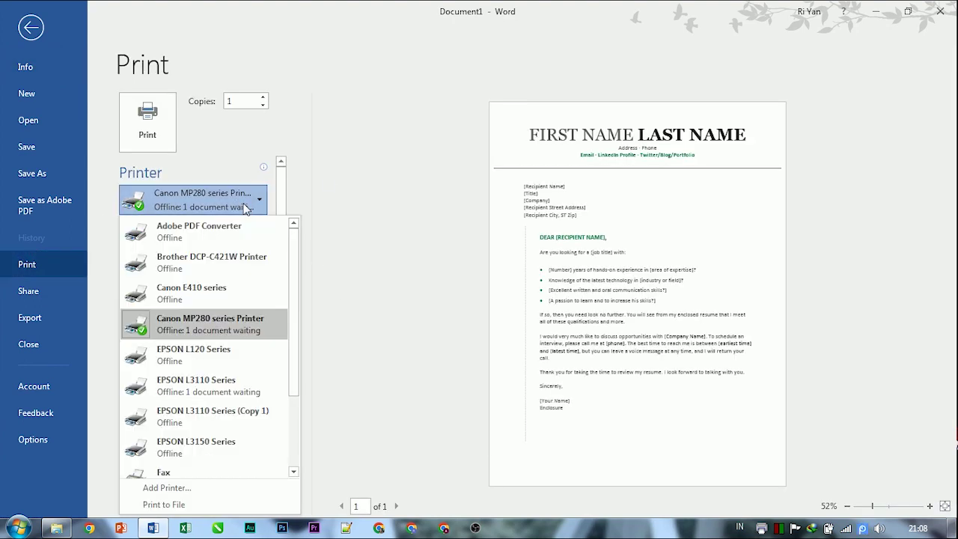
scroll(225, 315, "down", 4)
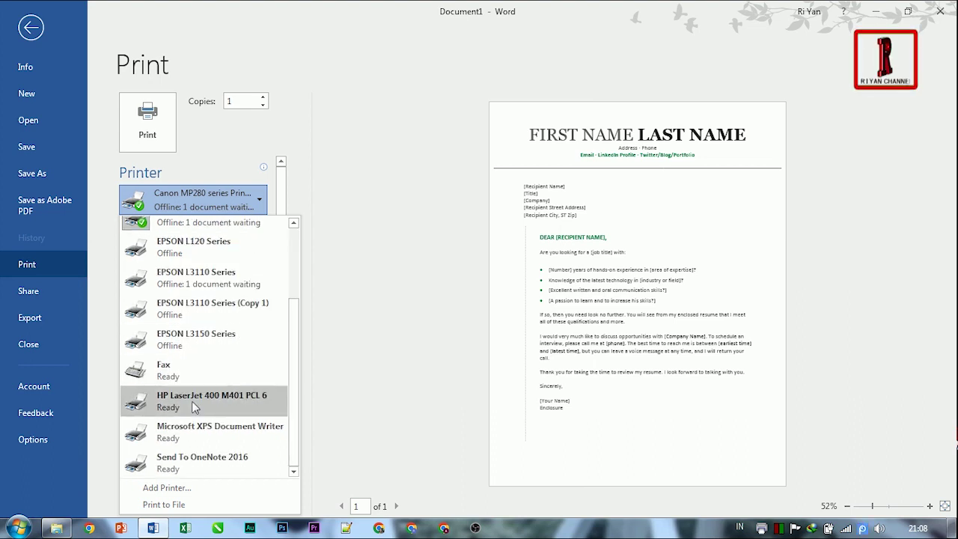
left_click(202, 405)
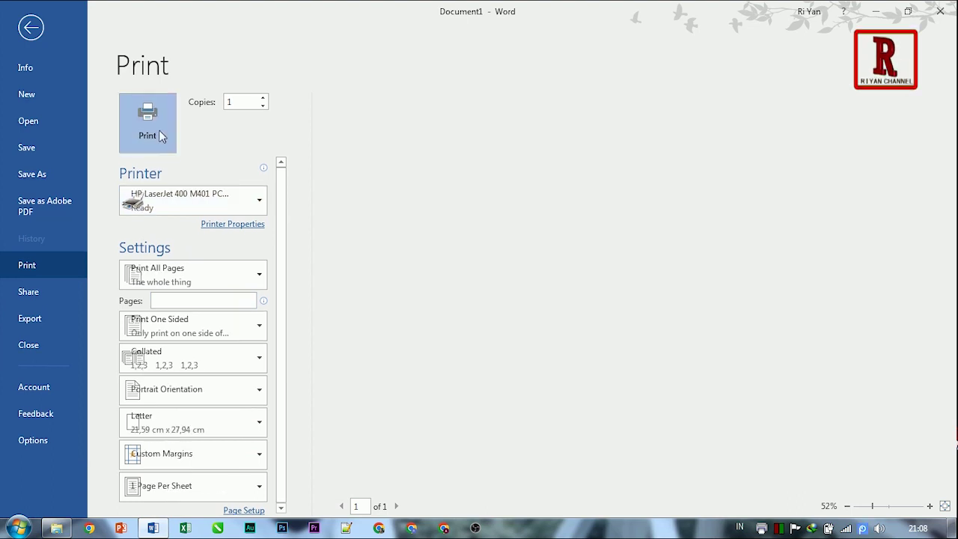
left_click(159, 134)
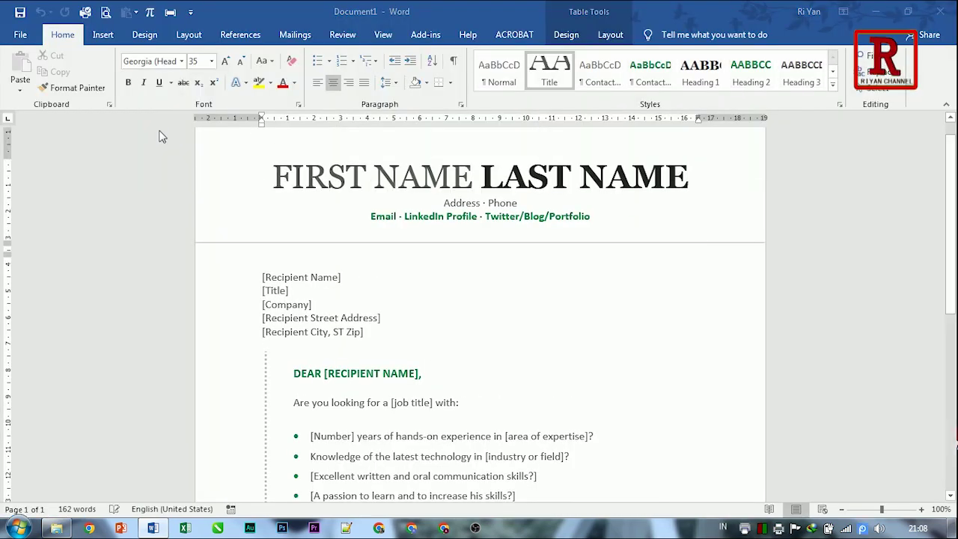